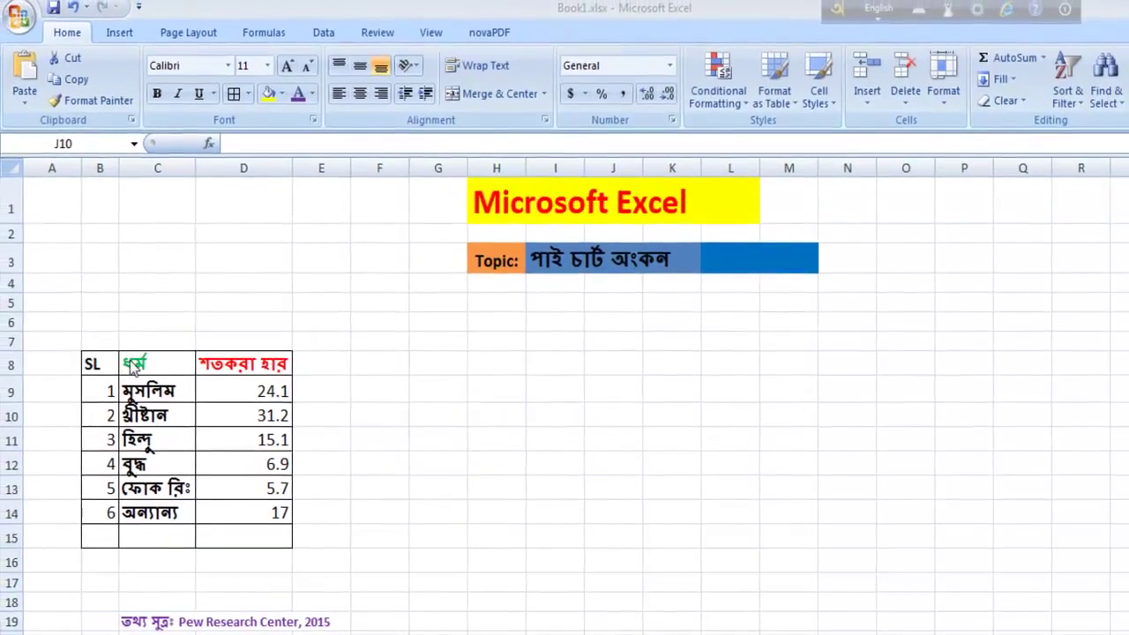
- Select C8:D14, the religion names and percentages including the ধর্ম header row
click(216, 392)
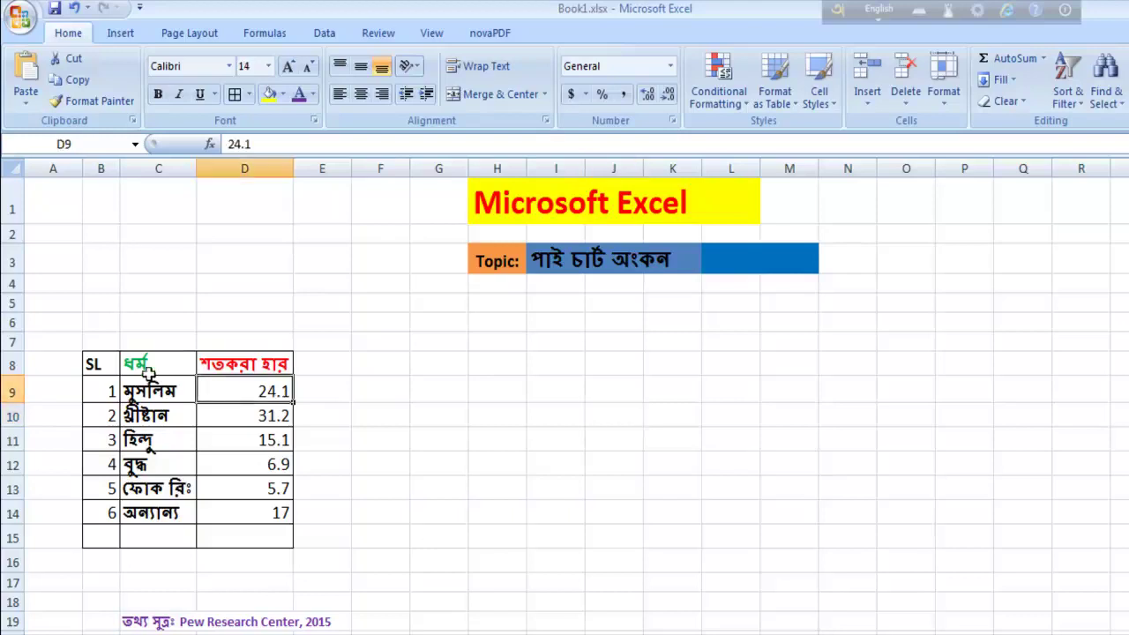
drag(134, 364, 266, 523)
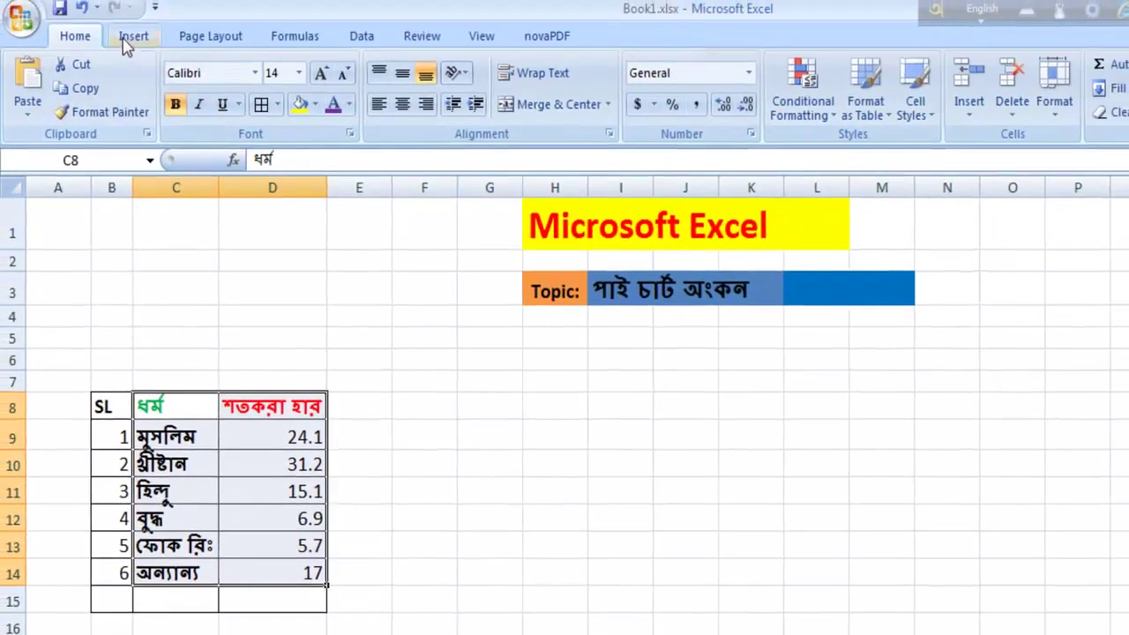
- Insert a Pie in 3-D chart of the selected religion data beside the table
click(130, 37)
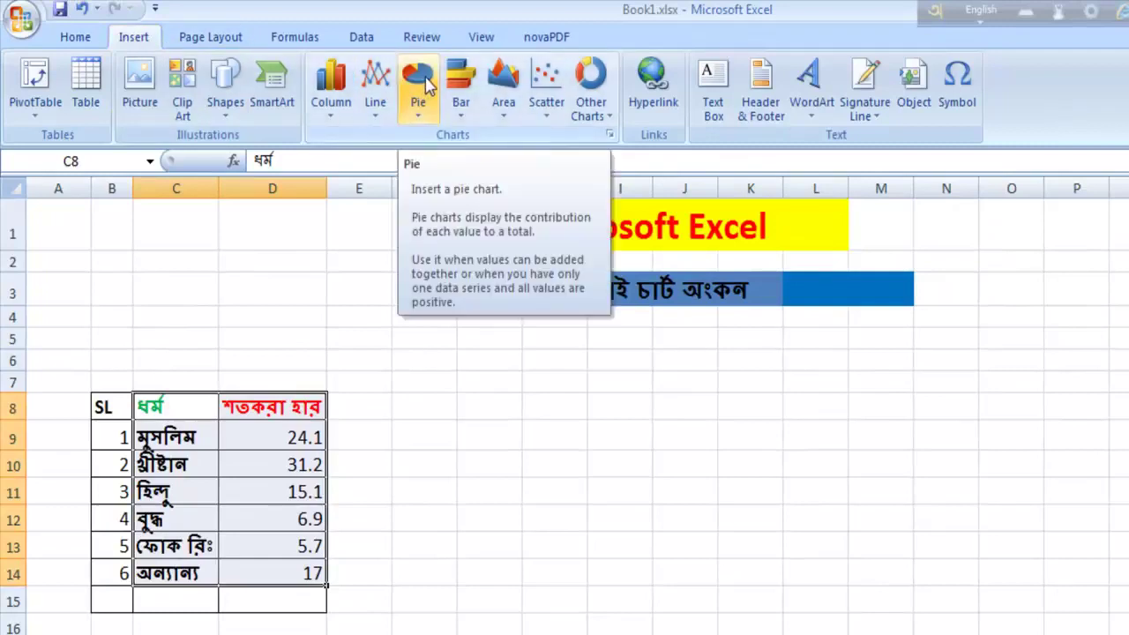
click(427, 82)
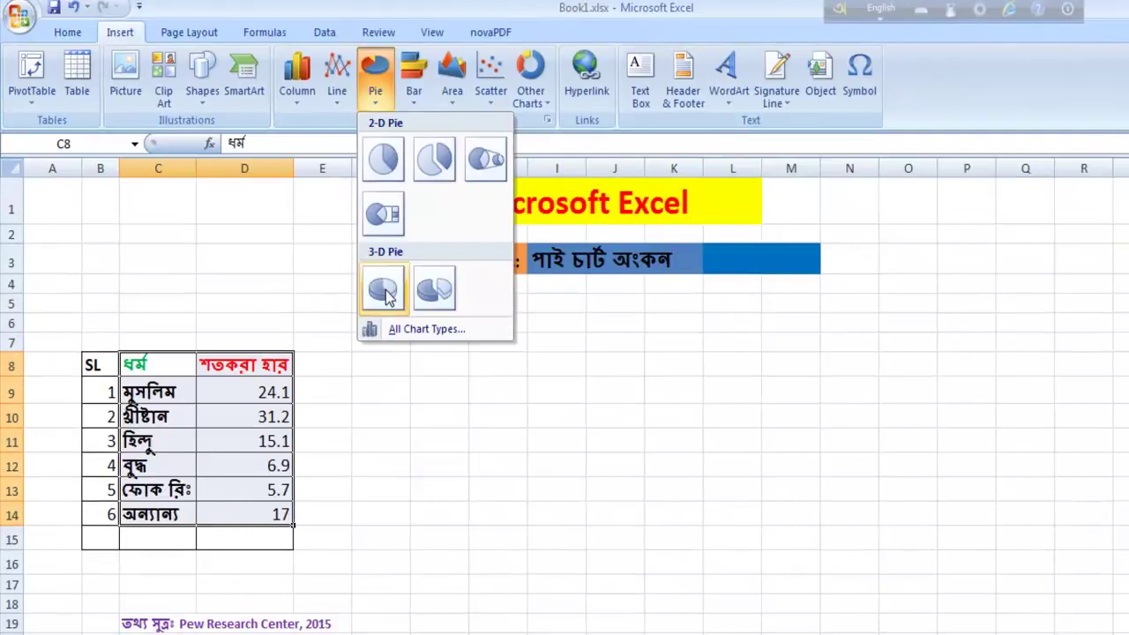
click(407, 310)
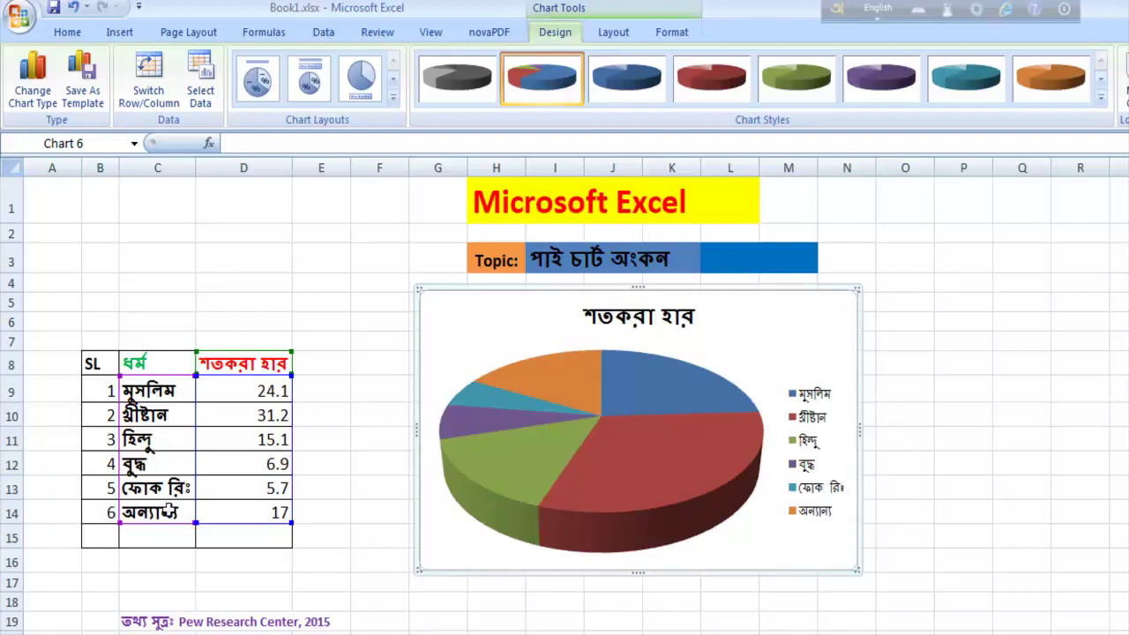
- Shift the শতকরা হার chart title to the left and delete all its text
click(642, 318)
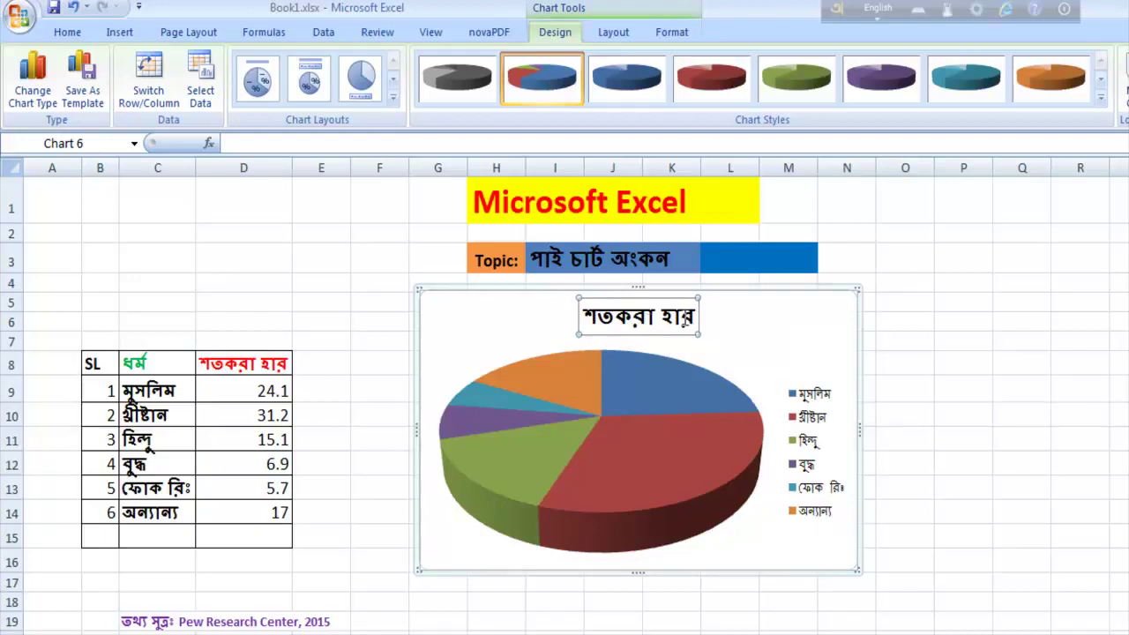
drag(693, 315, 590, 314)
click(555, 314)
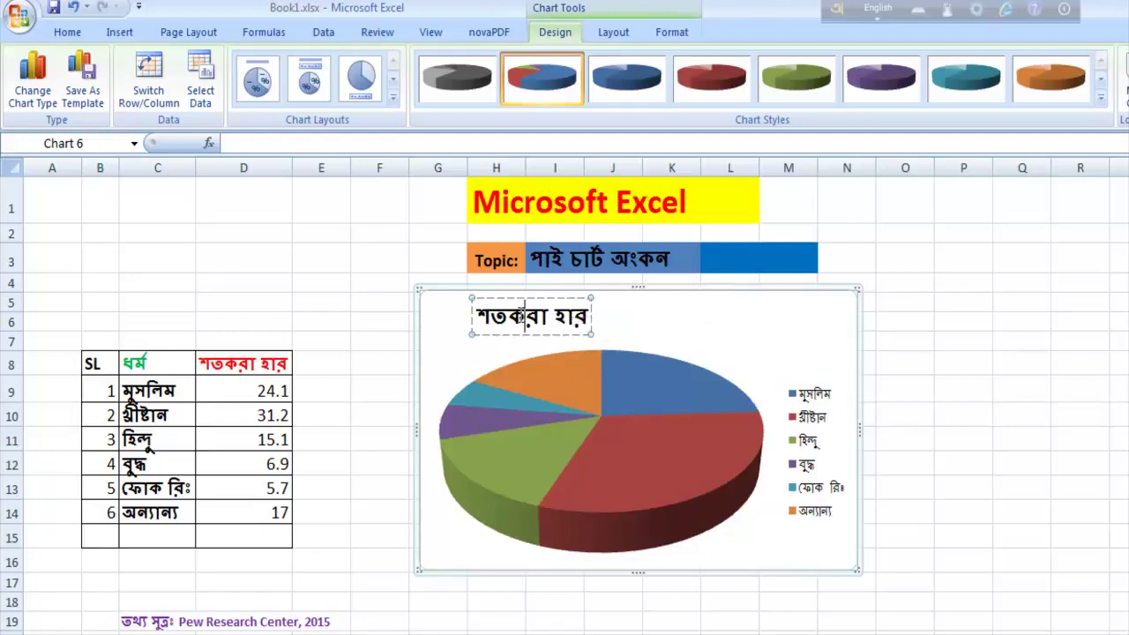
drag(476, 315, 617, 323)
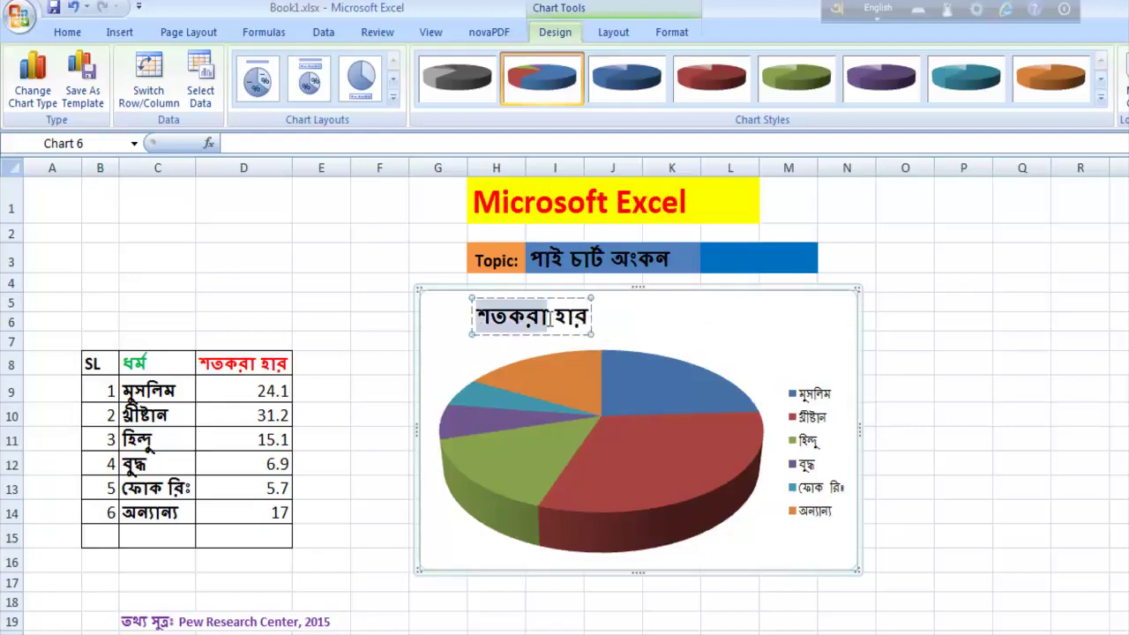
key(Delete)
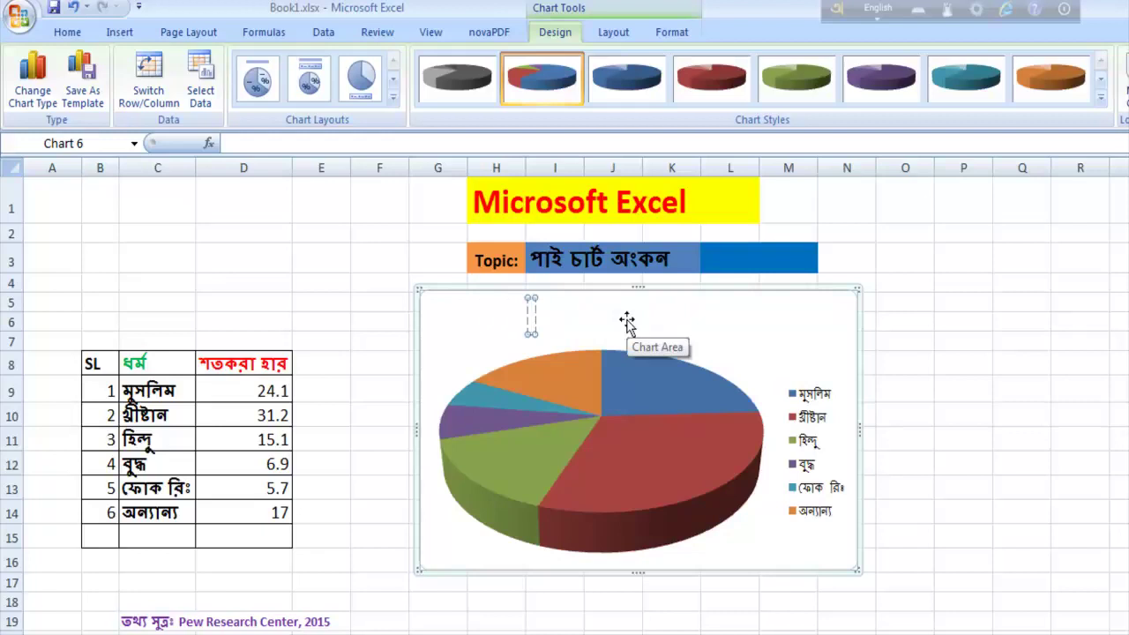
- Drop the empty title box and check the enlarged plot area of the untitled 3-D pie
click(606, 316)
click(750, 449)
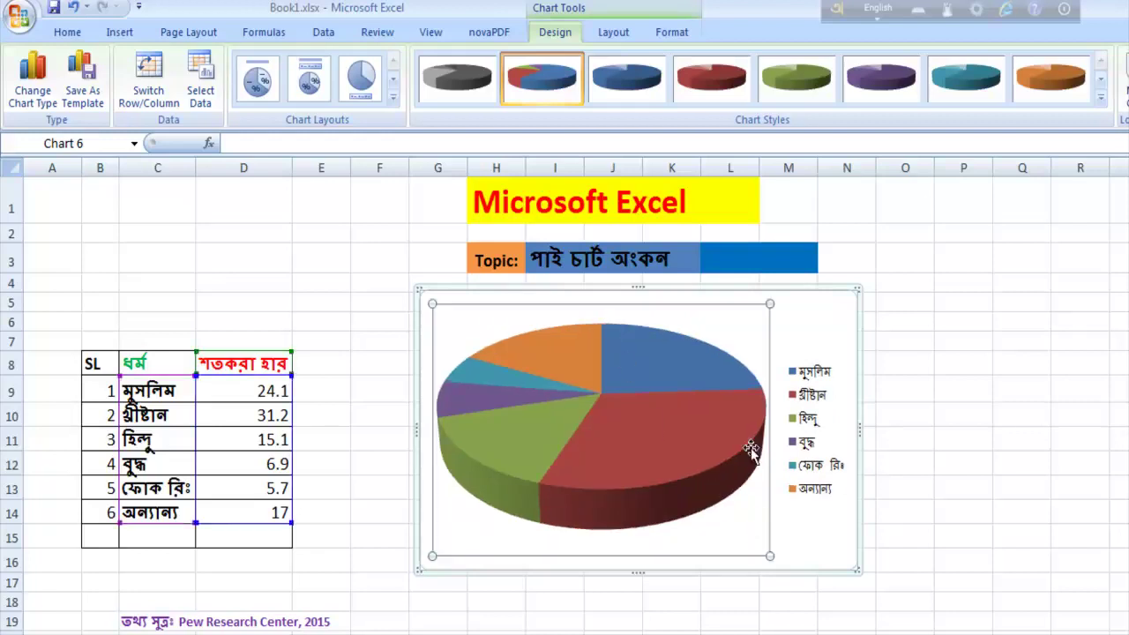
click(804, 349)
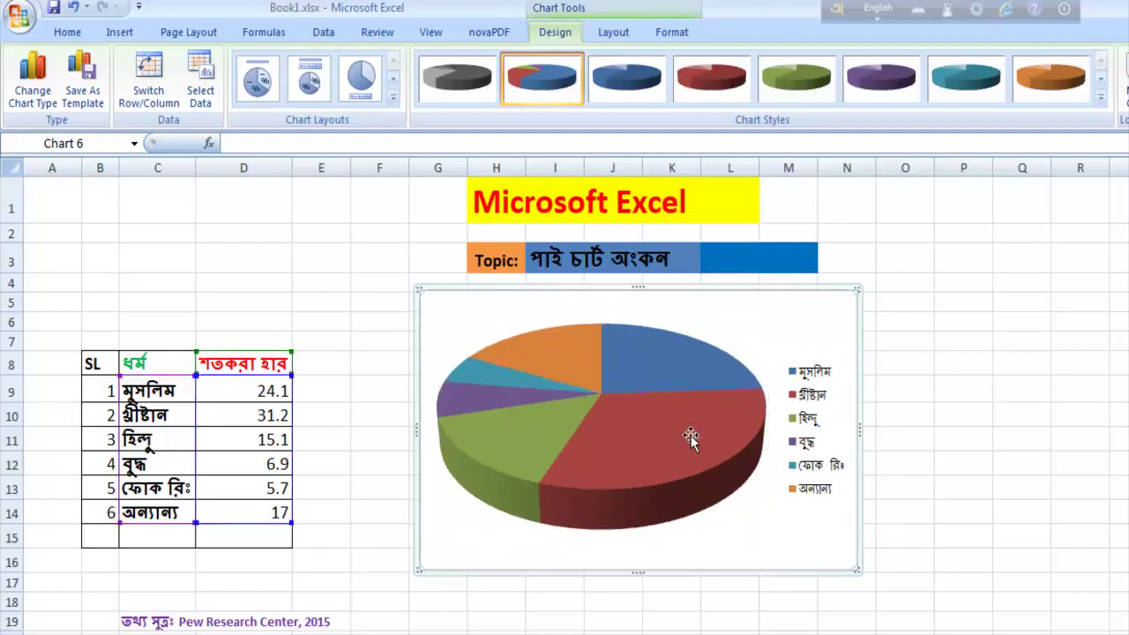
mouse_move(543, 509)
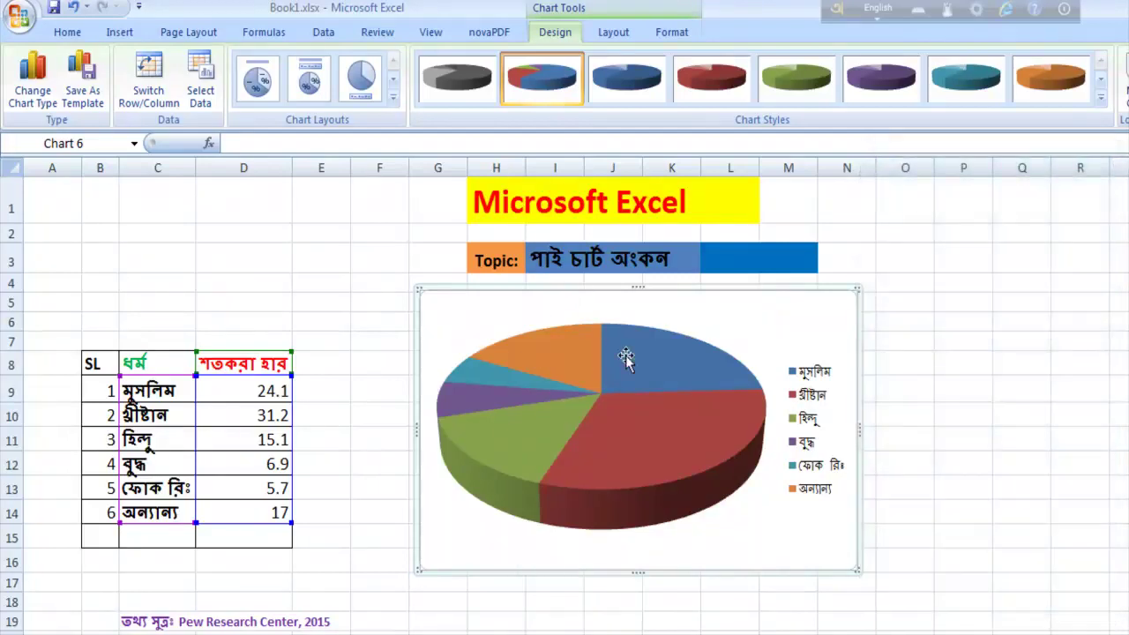
mouse_move(609, 492)
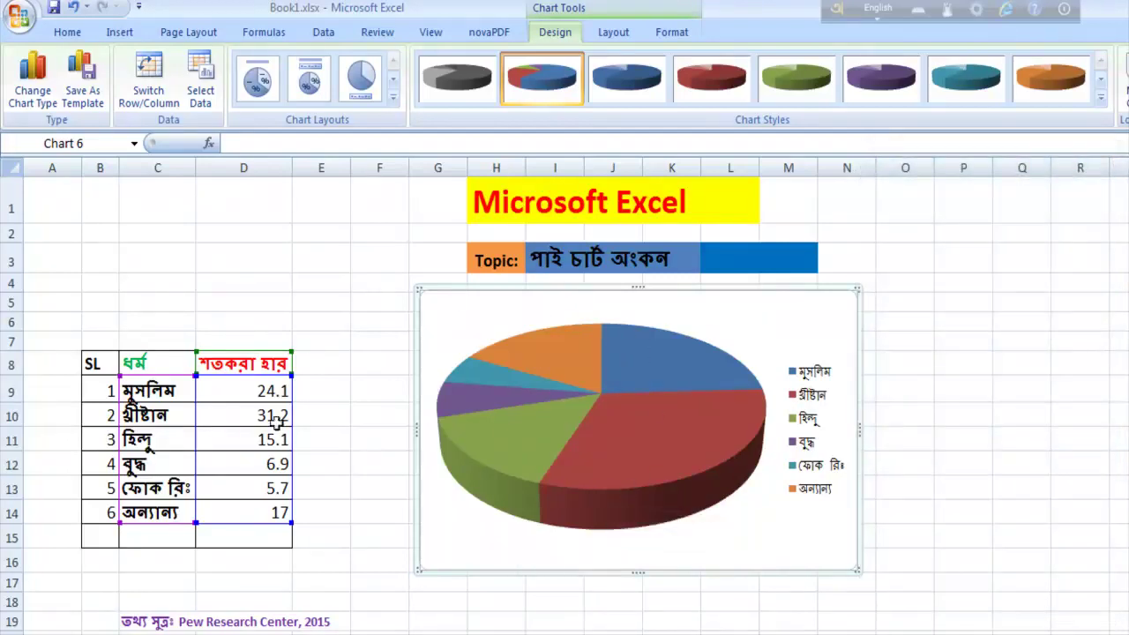